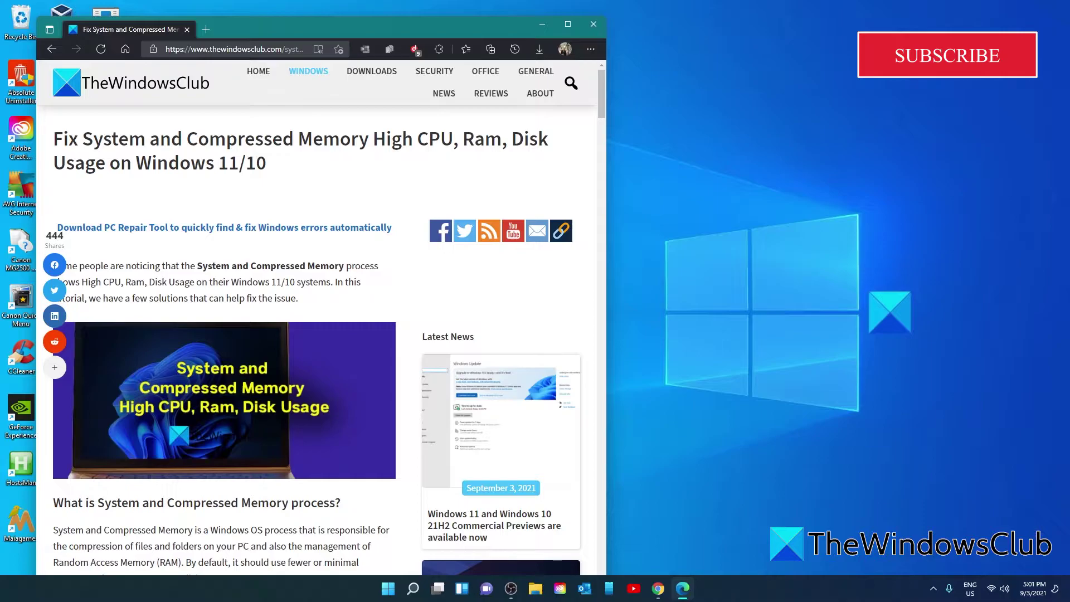
- Run sfc /scannow in a Command Prompt launched as administrator from Start search
{"action": "left_click", "coordinate": [389, 589]}
{"action": "left_click", "coordinate": [414, 199]}
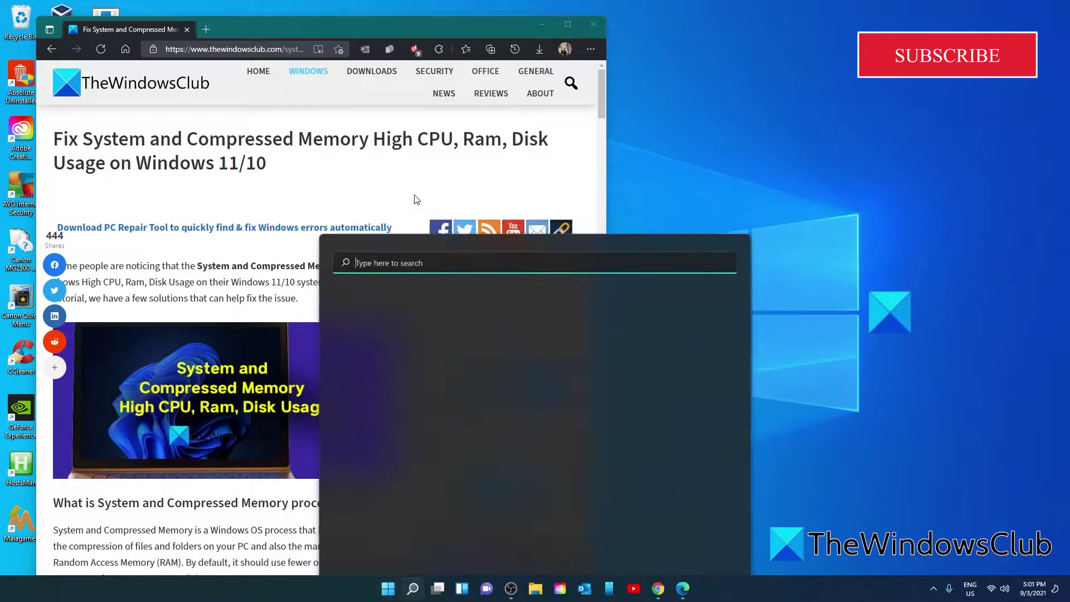
{"action": "type", "text": "c"}
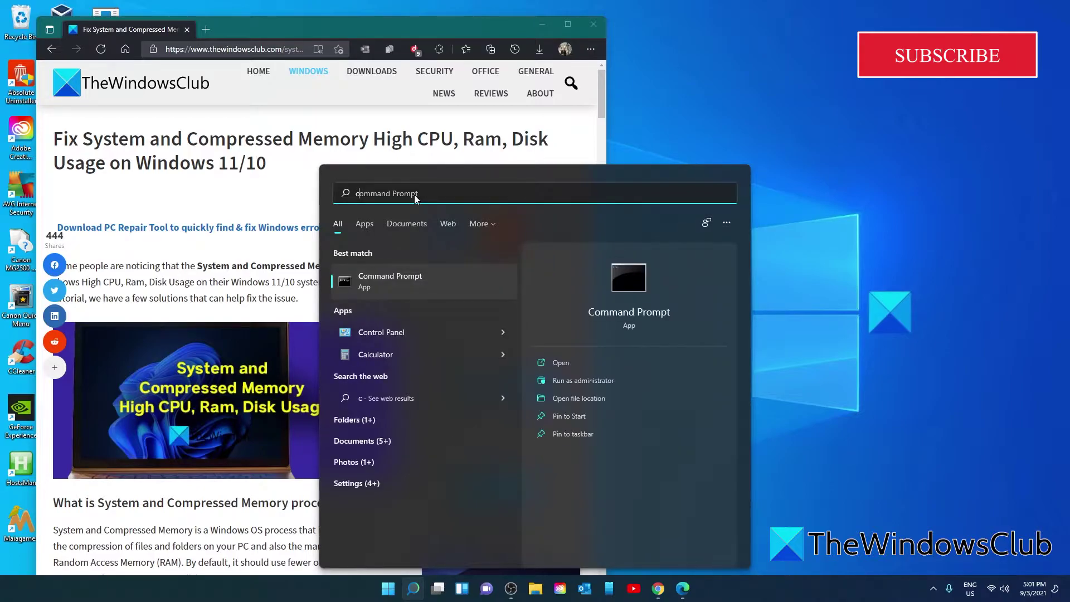
{"action": "key", "text": "ctrl+shift+Return"}
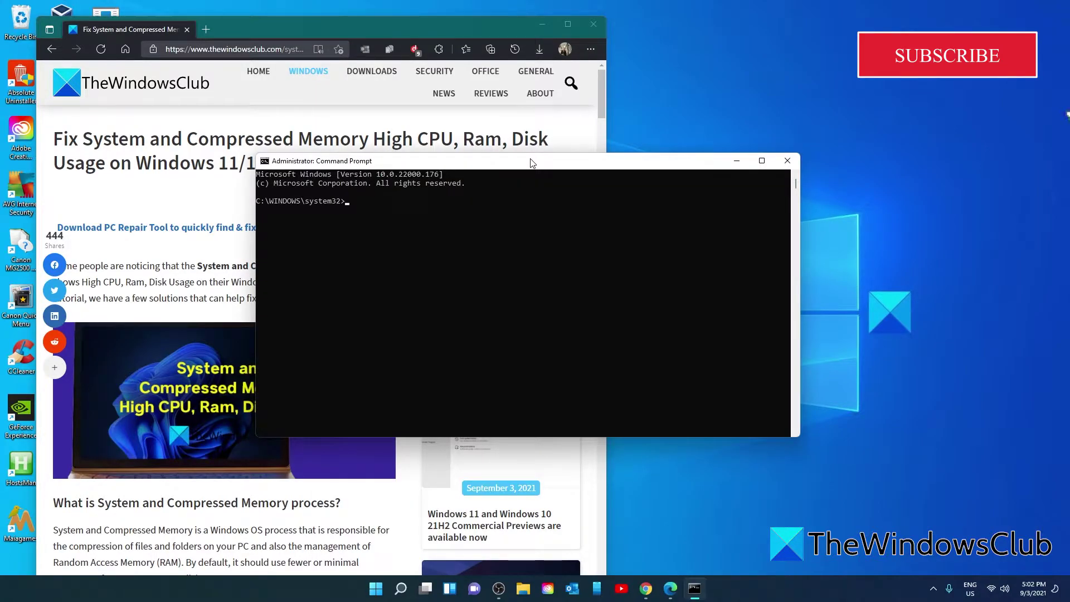
{"action": "type", "text": "sfc"}
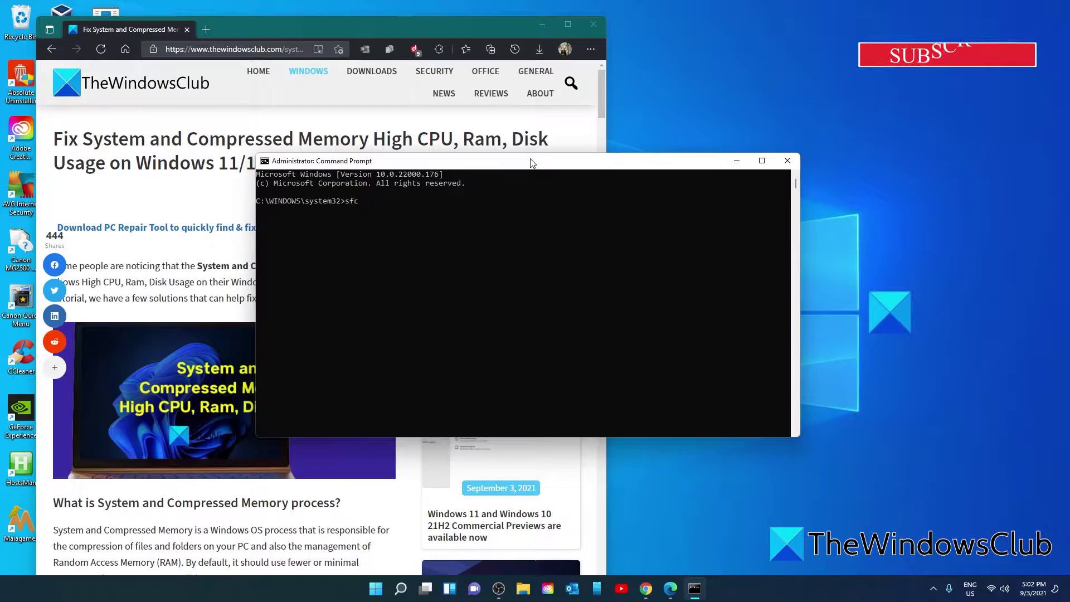
{"action": "type", "text": " /scann"}
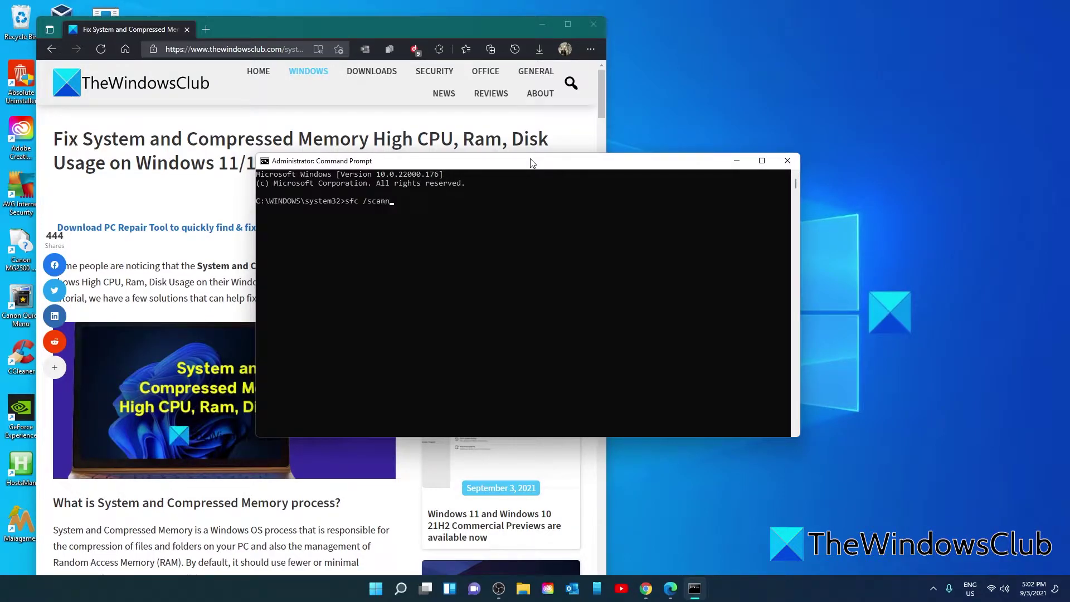
{"action": "type", "text": "ow"}
{"action": "key", "text": "Return"}
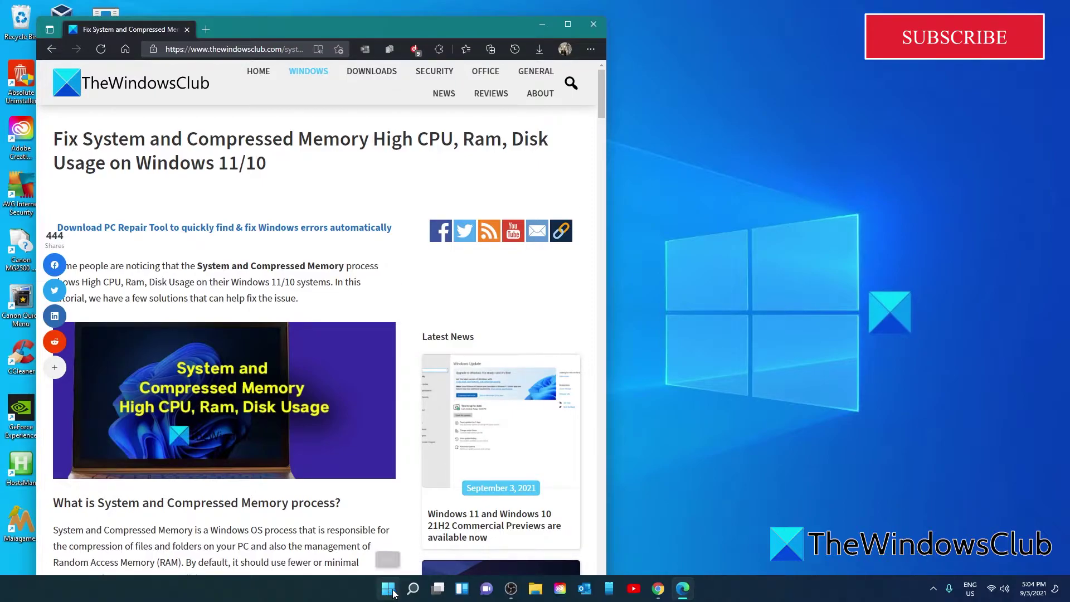
{"action": "left_click", "coordinate": [413, 588]}
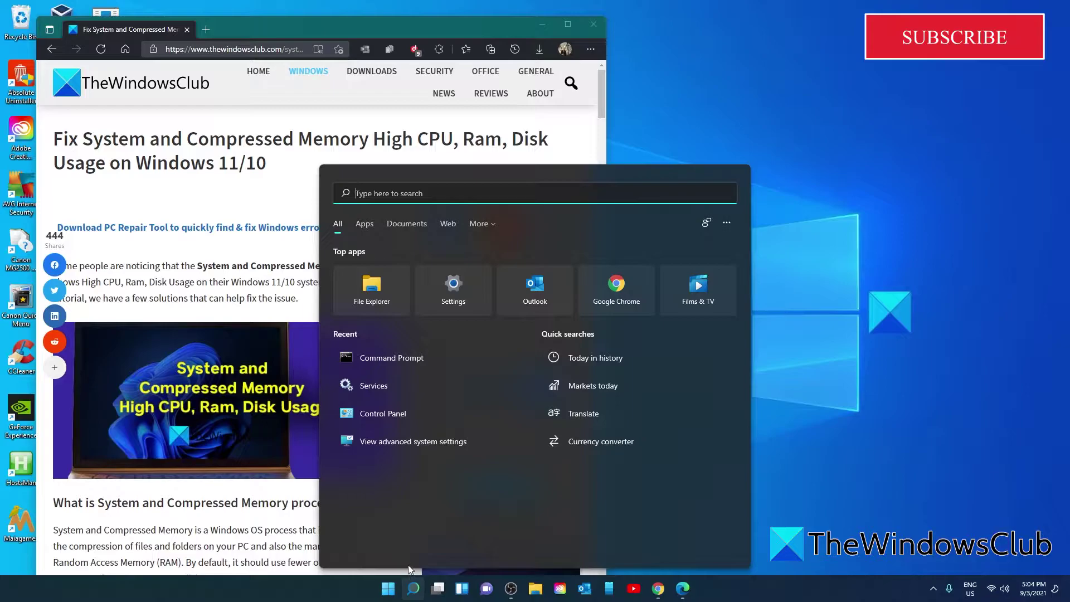
{"action": "key", "text": "ctrl+shift+Escape"}
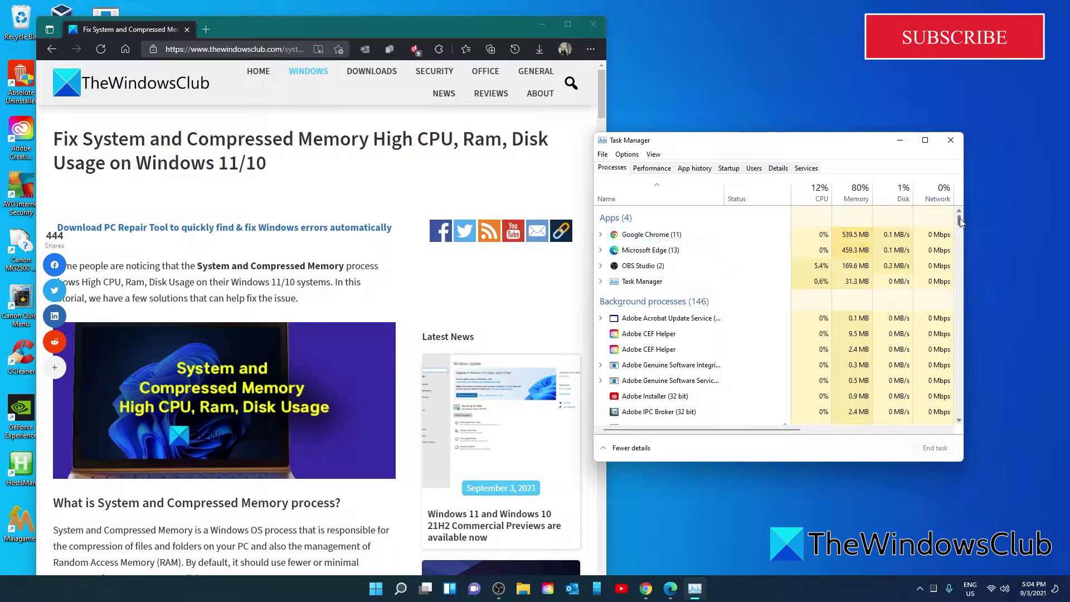
{"action": "left_click_drag", "start_coordinate": [960, 219], "coordinate": [959, 299]}
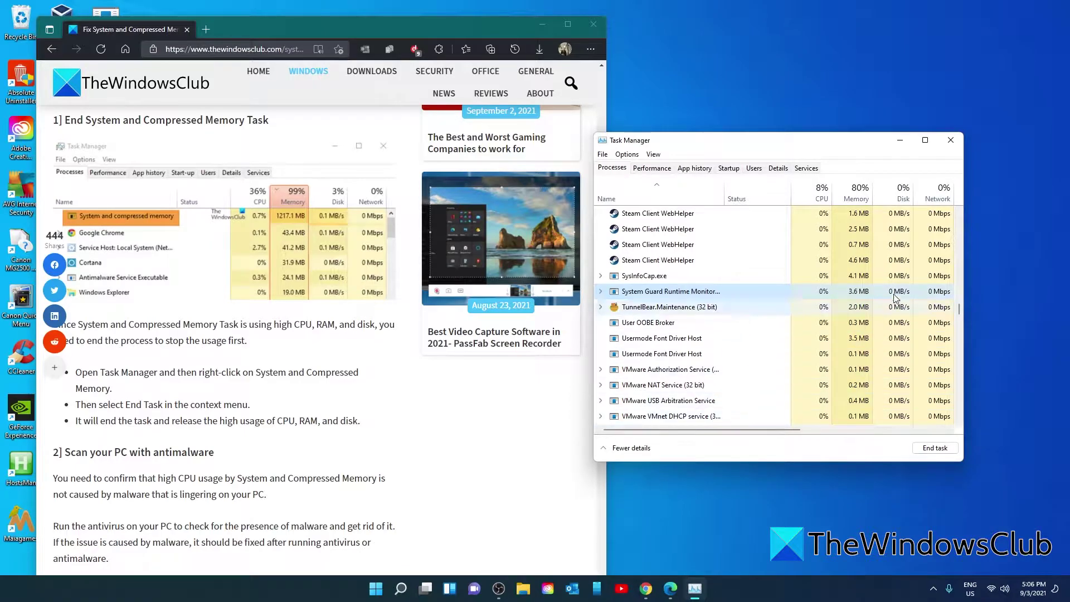
{"action": "left_click", "coordinate": [953, 141]}
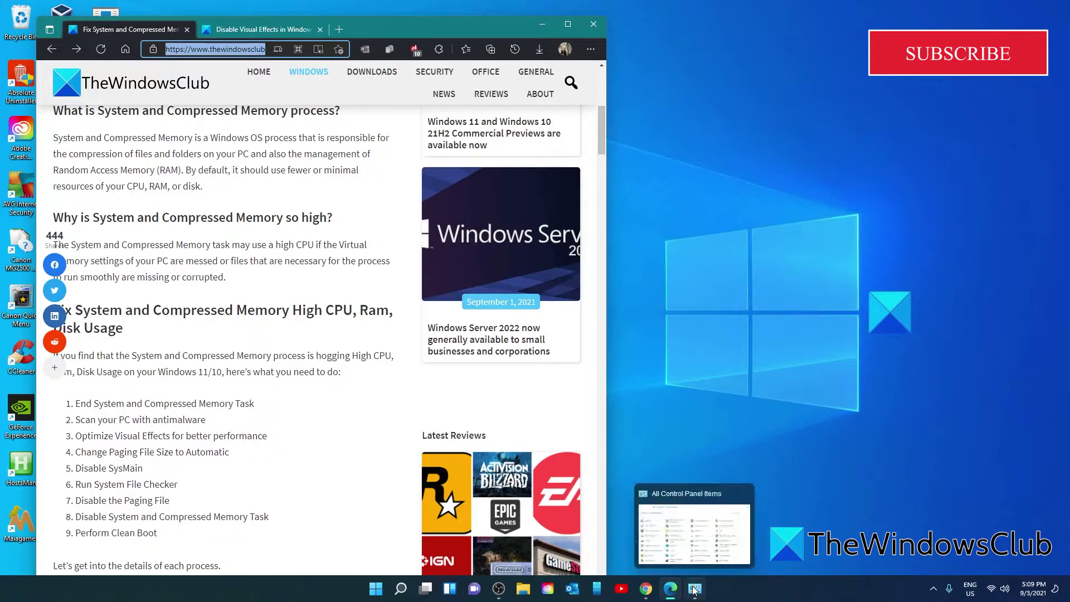
- Go from Control Panel's System item to Advanced system settings, showing System Properties' Advanced tab
{"action": "left_click", "coordinate": [695, 590]}
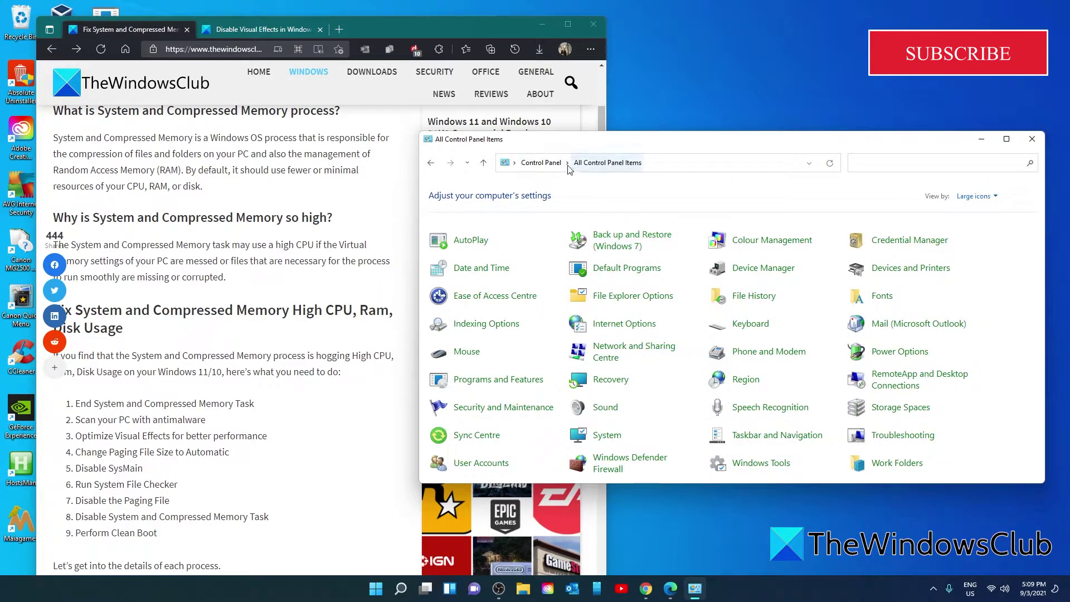
{"action": "left_click", "coordinate": [611, 437]}
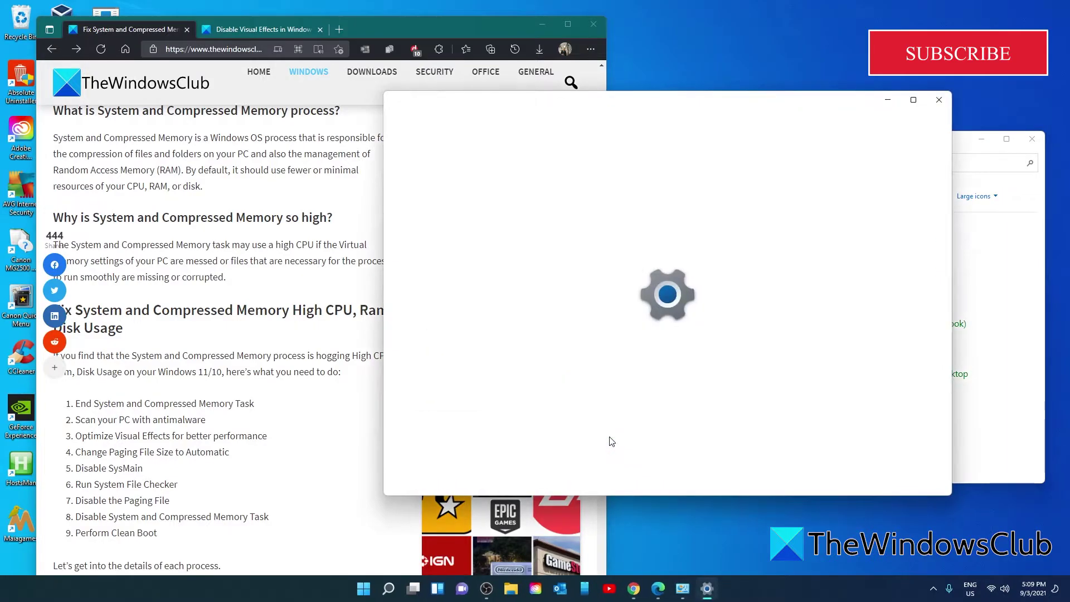
{"action": "left_click", "coordinate": [133, 29]}
{"action": "left_click", "coordinate": [721, 98]}
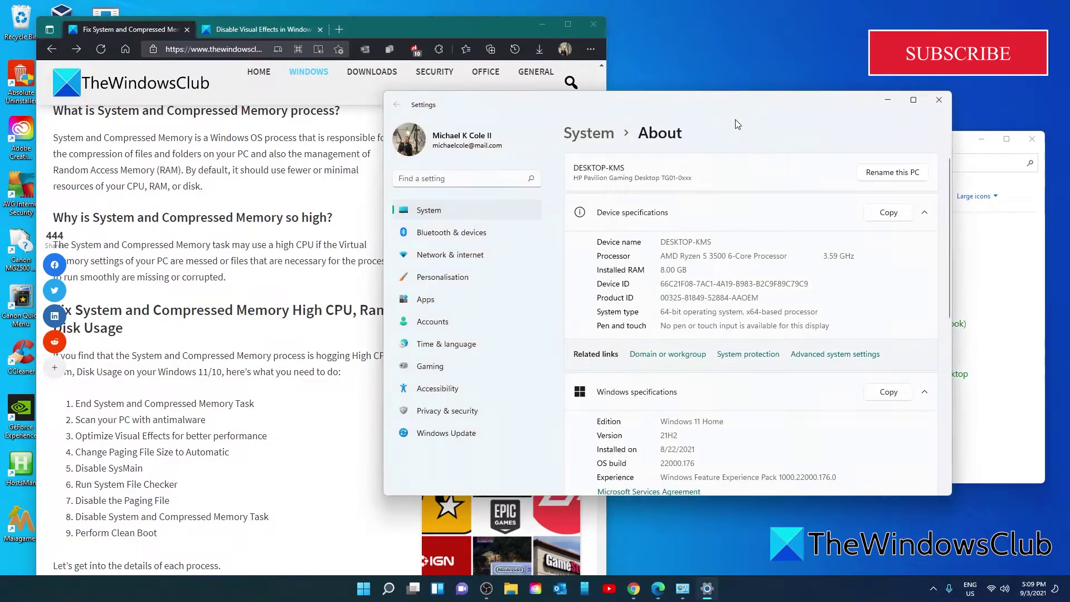
{"action": "left_click", "coordinate": [830, 357]}
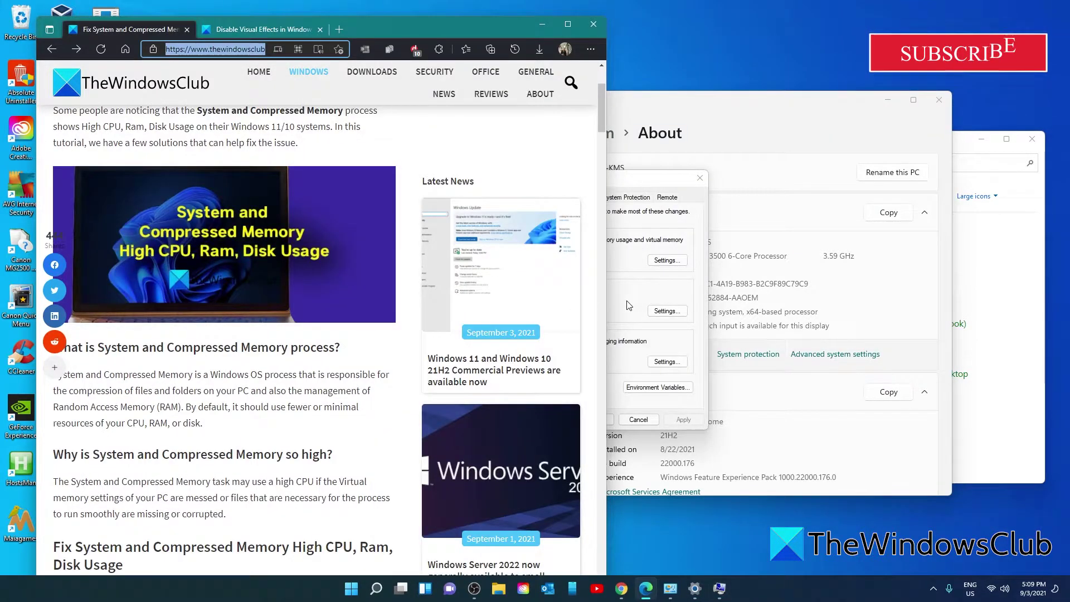
{"action": "left_click", "coordinate": [625, 235]}
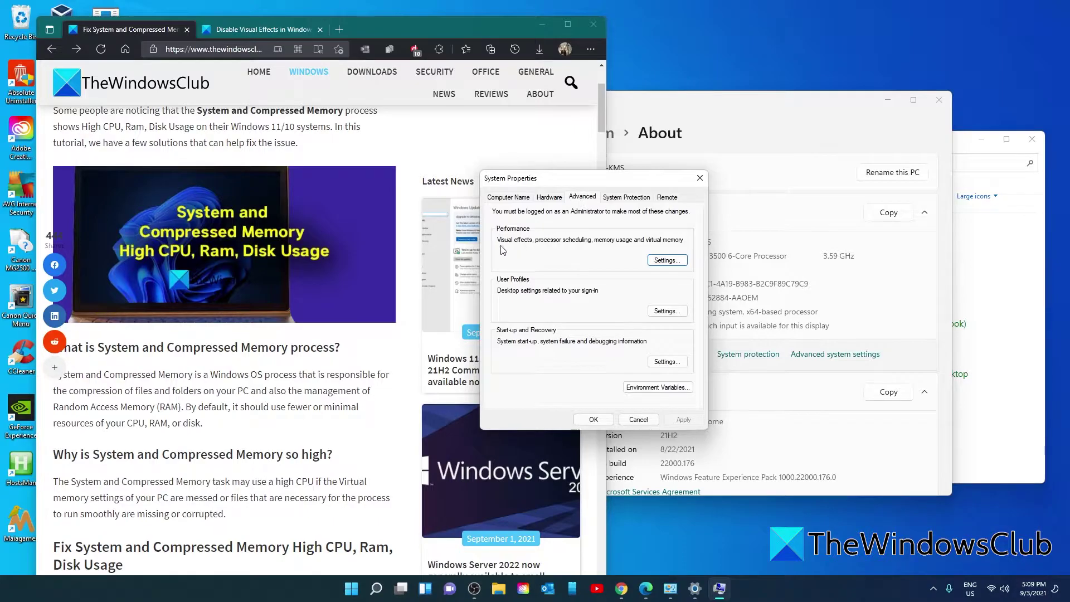
- Open Performance Options and accept the Visual Effects settings unchanged with OK
{"action": "left_click", "coordinate": [667, 261]}
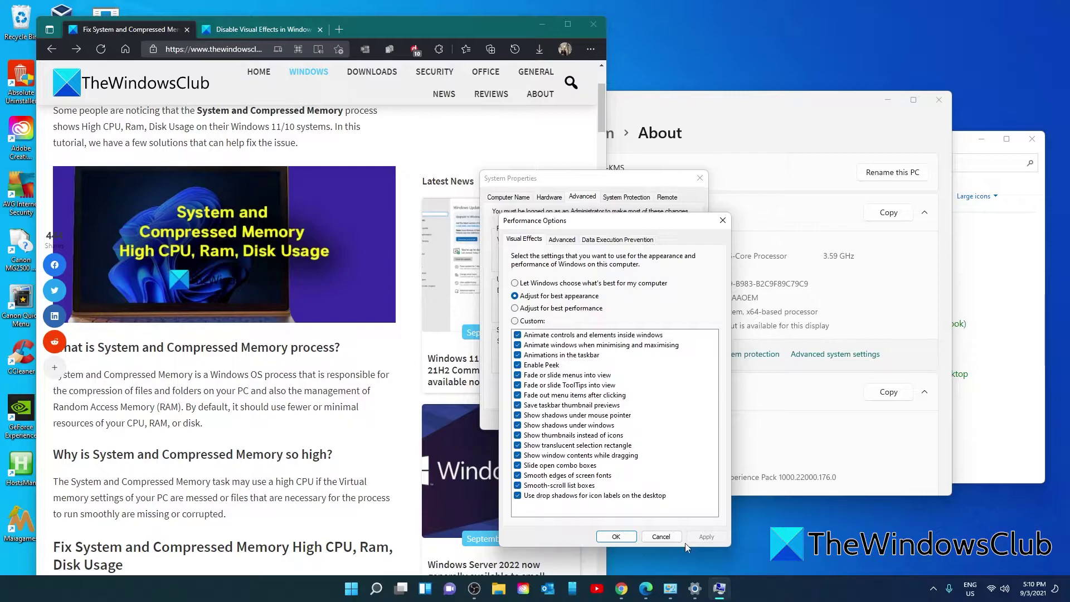
{"action": "left_click", "coordinate": [616, 537]}
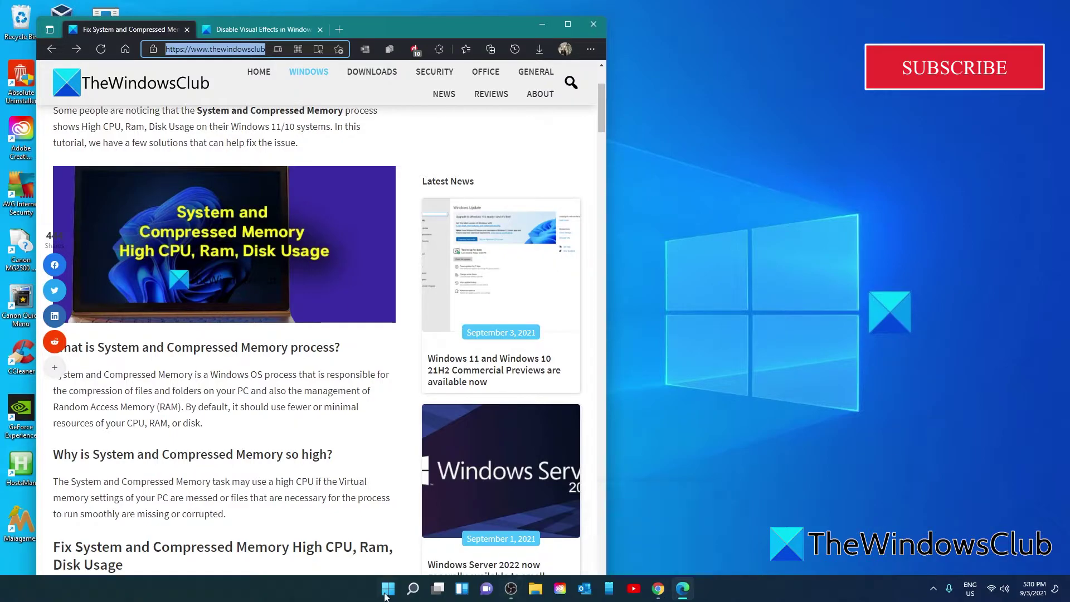
- Reopen System Properties by searching 'adv' and view Performance Options' Advanced tab showing 20421 MB paging file
{"action": "left_click", "coordinate": [411, 592]}
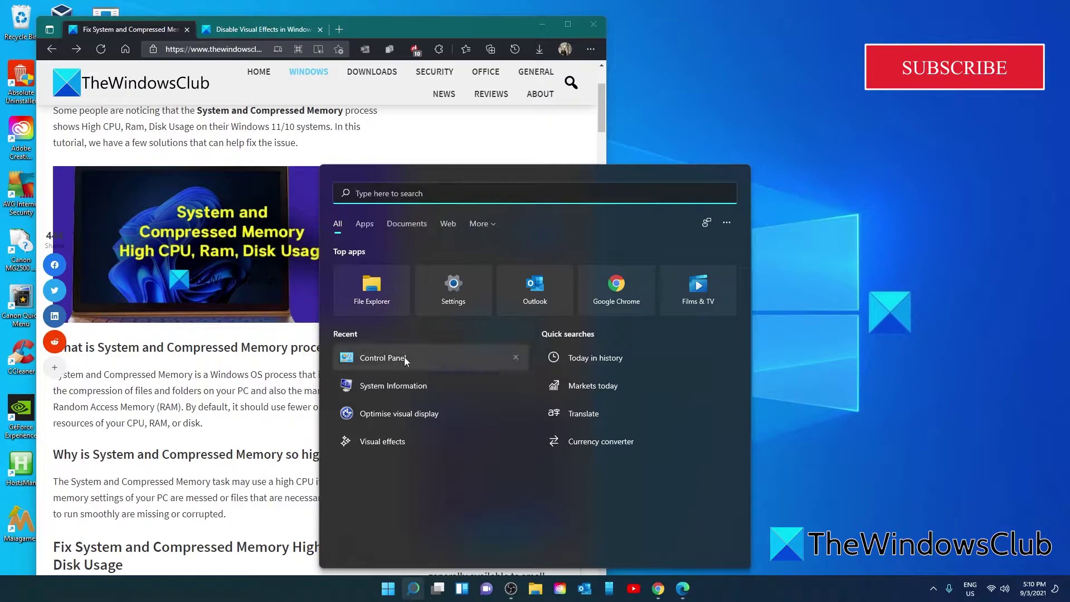
{"action": "type", "text": "adv"}
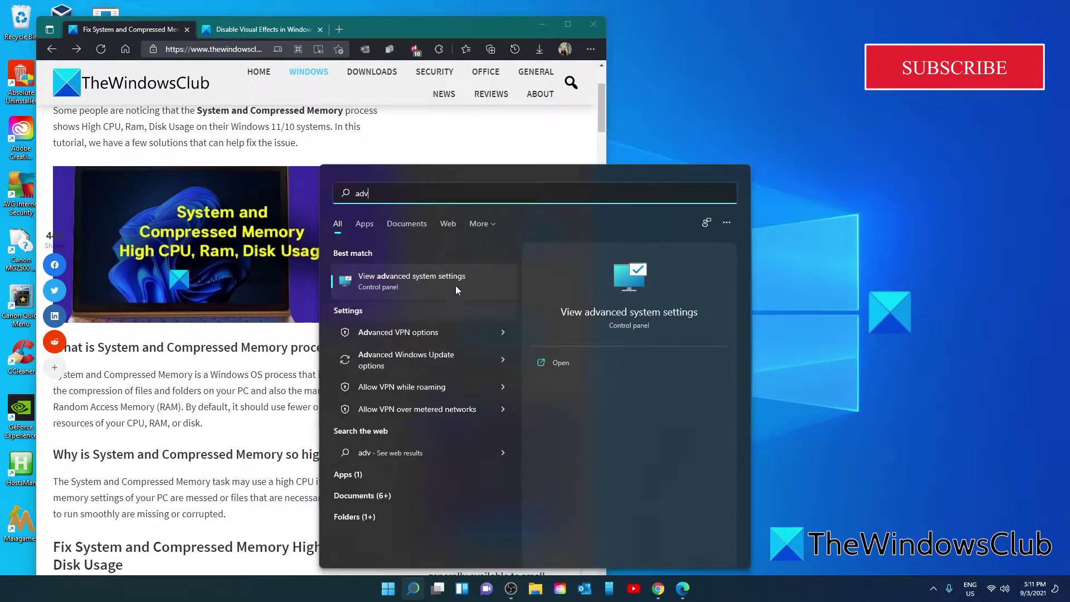
{"action": "left_click", "coordinate": [456, 286]}
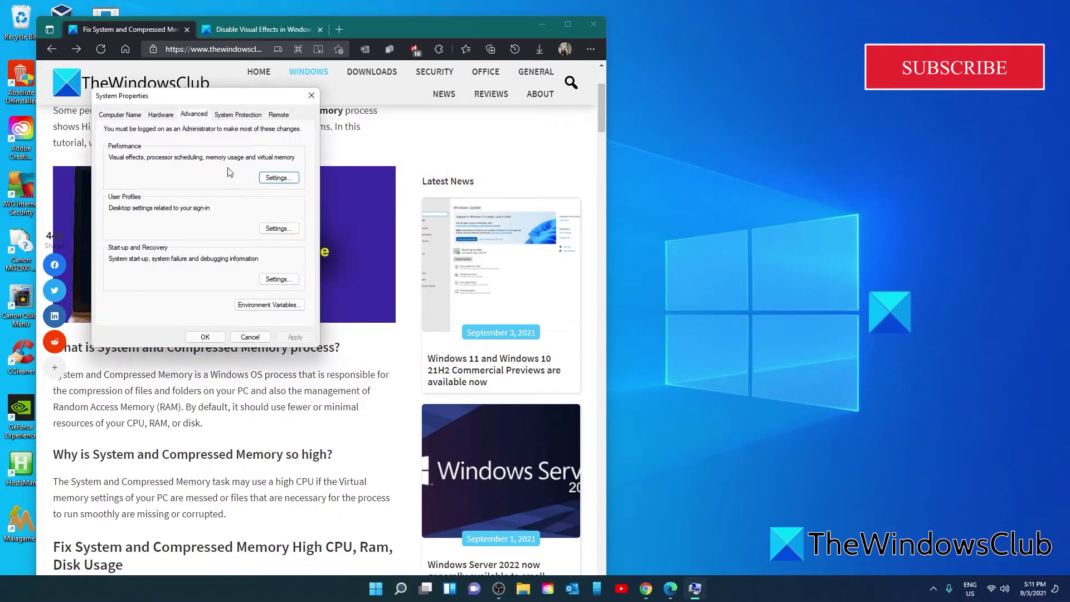
{"action": "left_click_drag", "start_coordinate": [190, 96], "coordinate": [672, 201]}
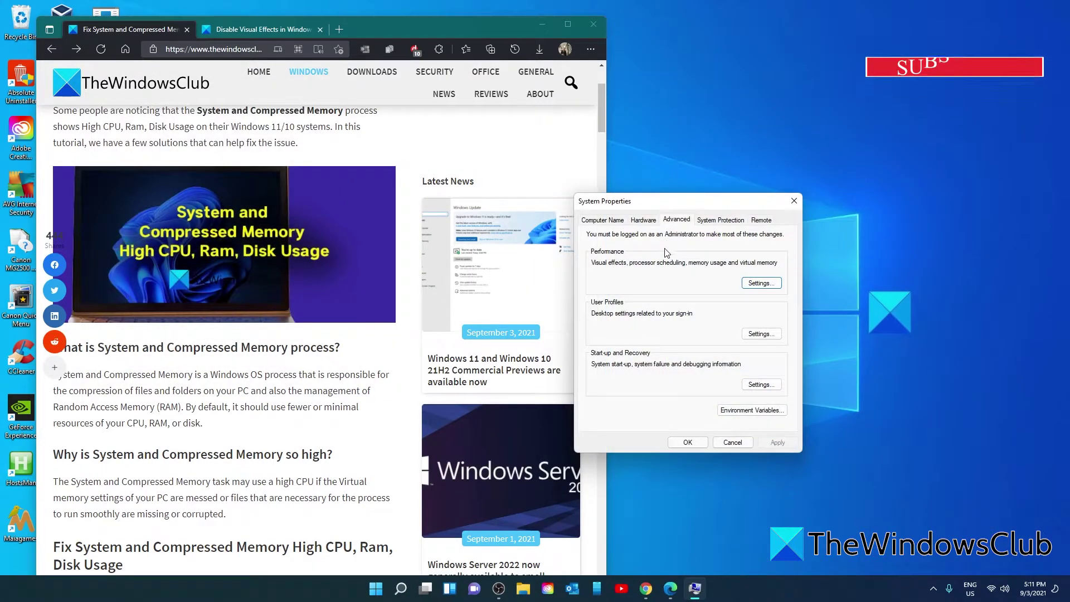
{"action": "left_click", "coordinate": [760, 284]}
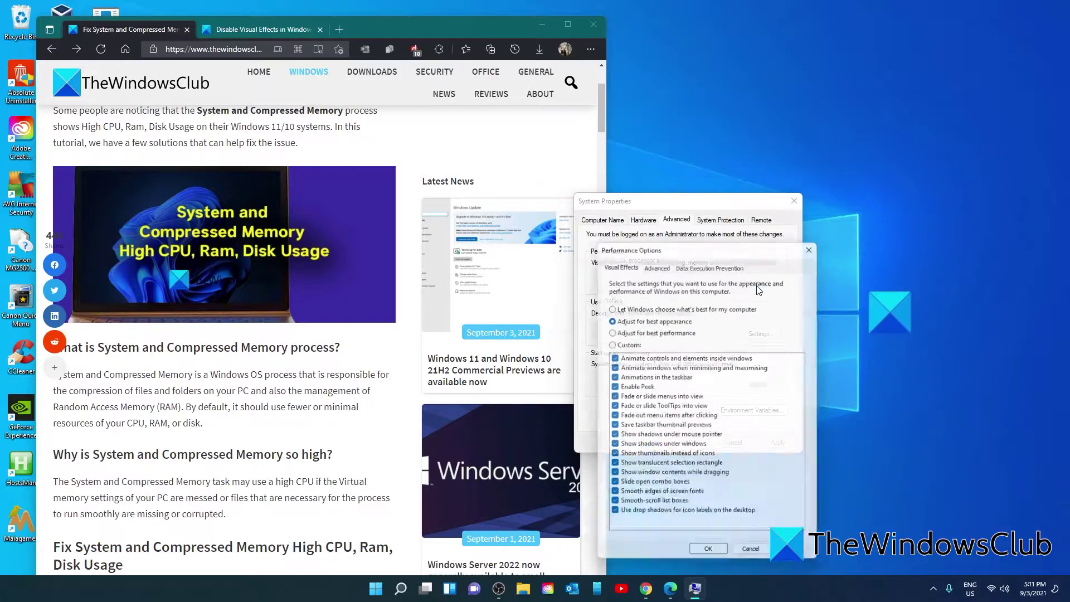
{"action": "left_click", "coordinate": [657, 261]}
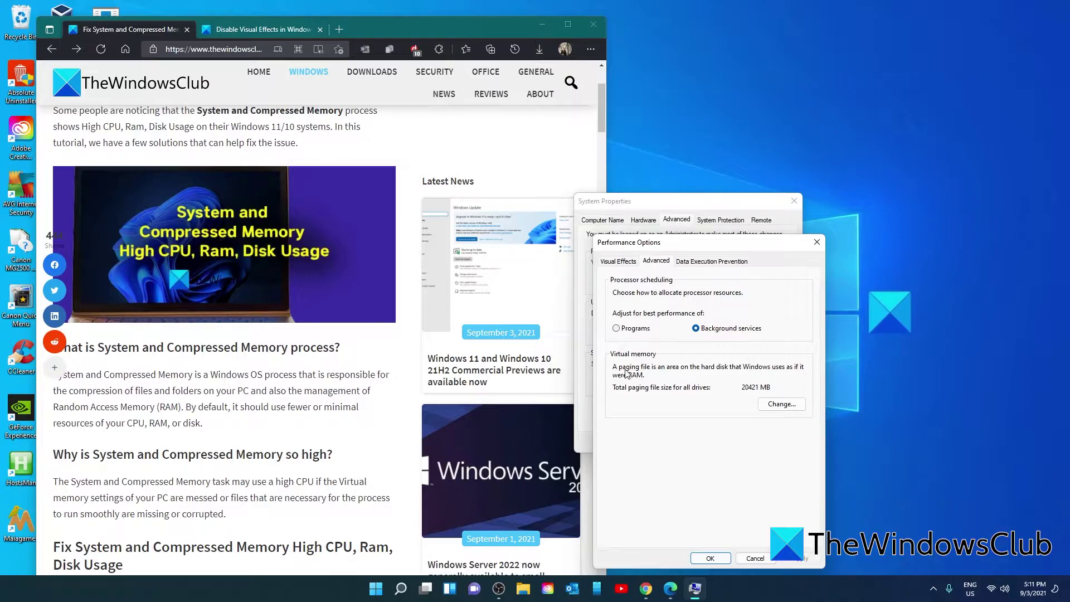
- In Virtual Memory, turn off automatic paging file management and set C: to No paging file
{"action": "left_click", "coordinate": [783, 405]}
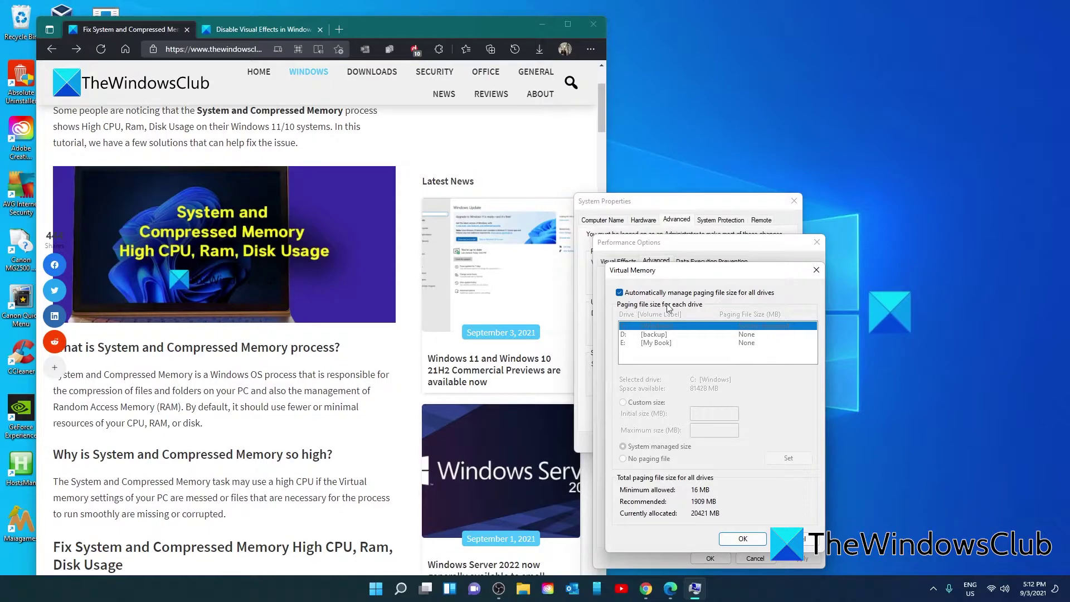
{"action": "left_click", "coordinate": [620, 294]}
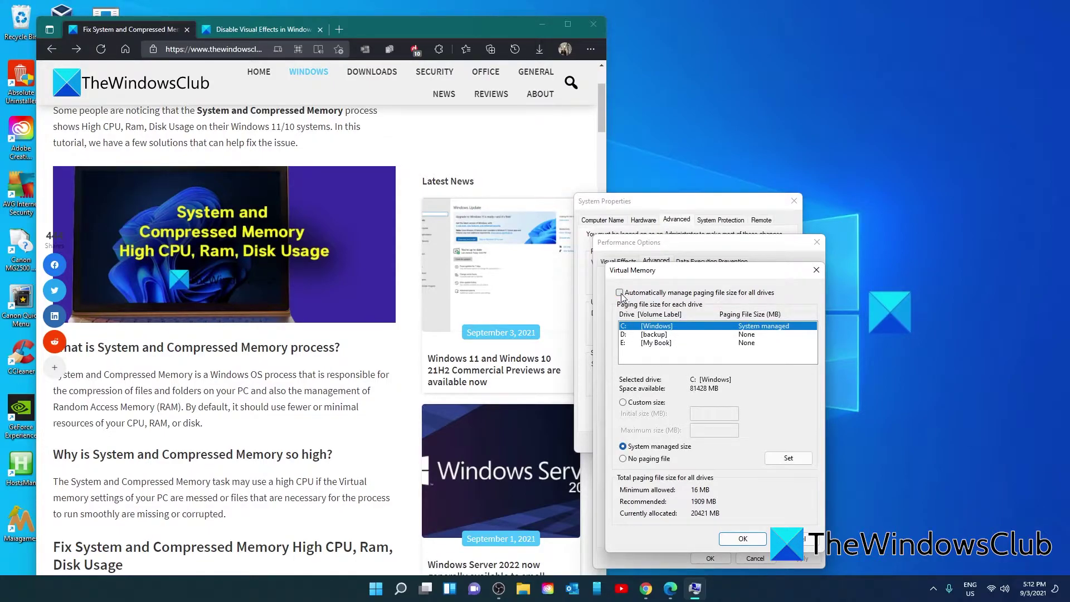
{"action": "left_click", "coordinate": [623, 459]}
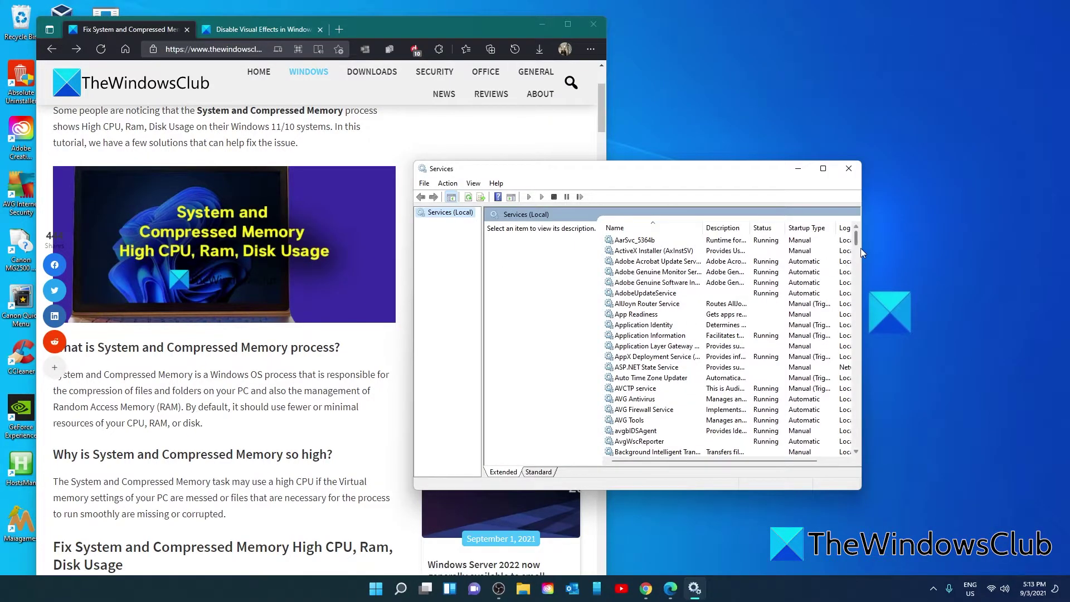
{"action": "left_click_drag", "start_coordinate": [859, 246], "coordinate": [848, 400]}
{"action": "left_click", "coordinate": [630, 326]}
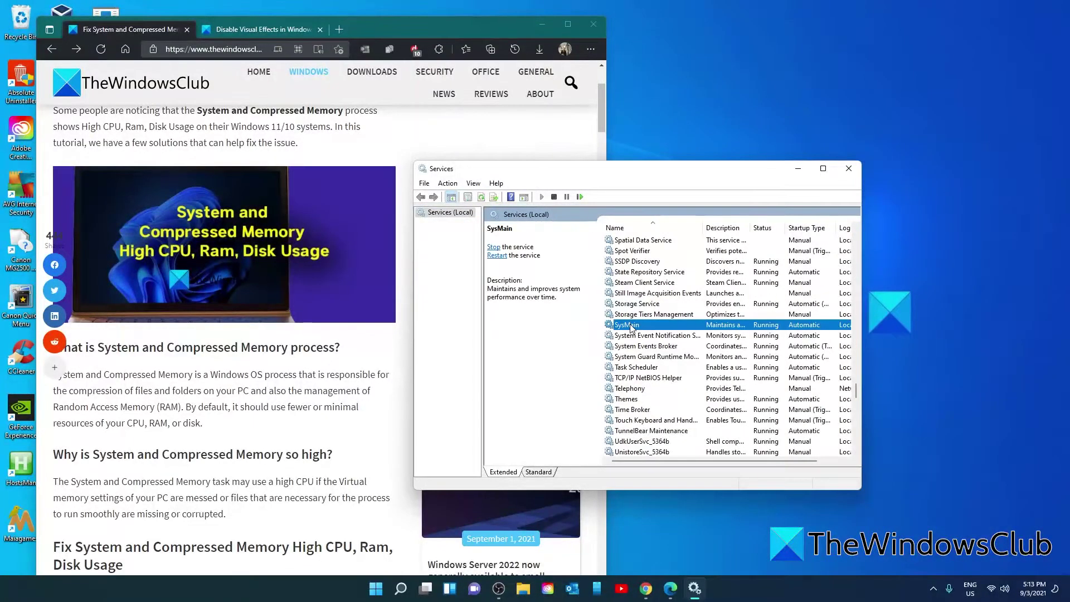
{"action": "double_click", "coordinate": [631, 326]}
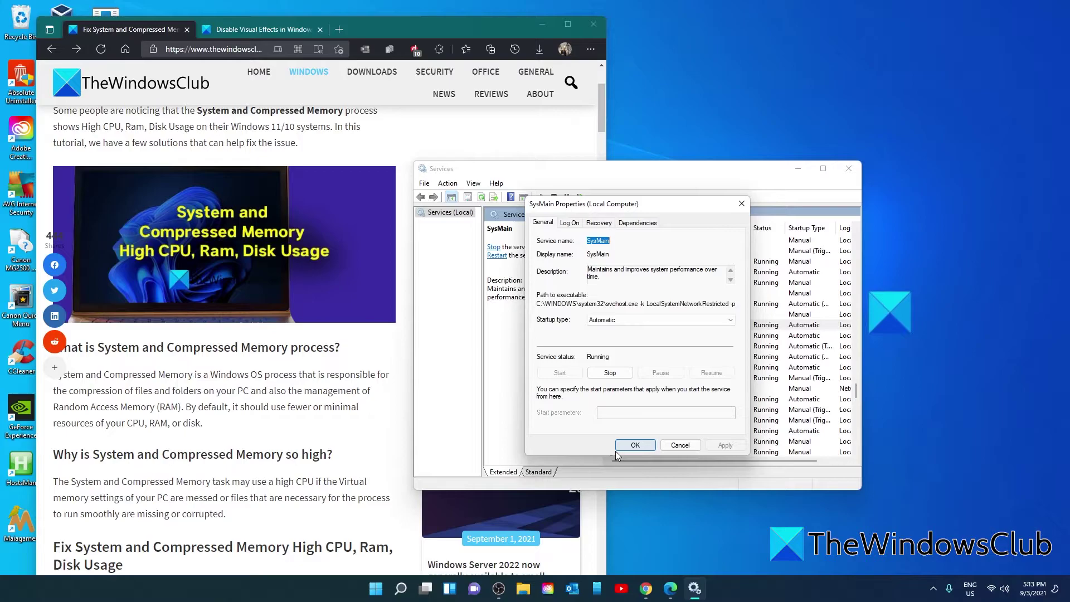
{"action": "left_click", "coordinate": [743, 203]}
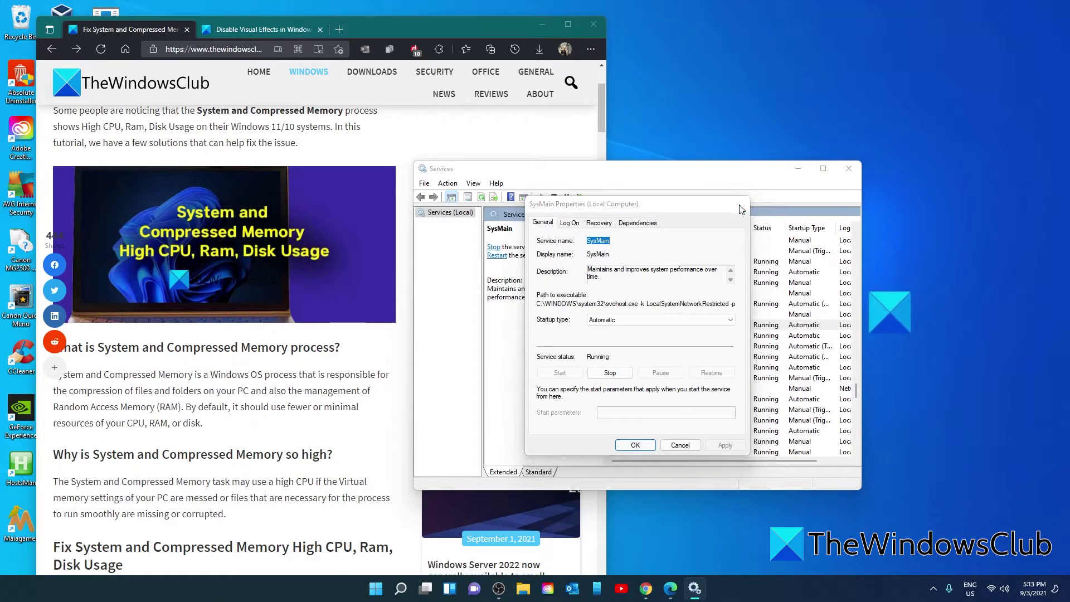
{"action": "left_click", "coordinate": [852, 169]}
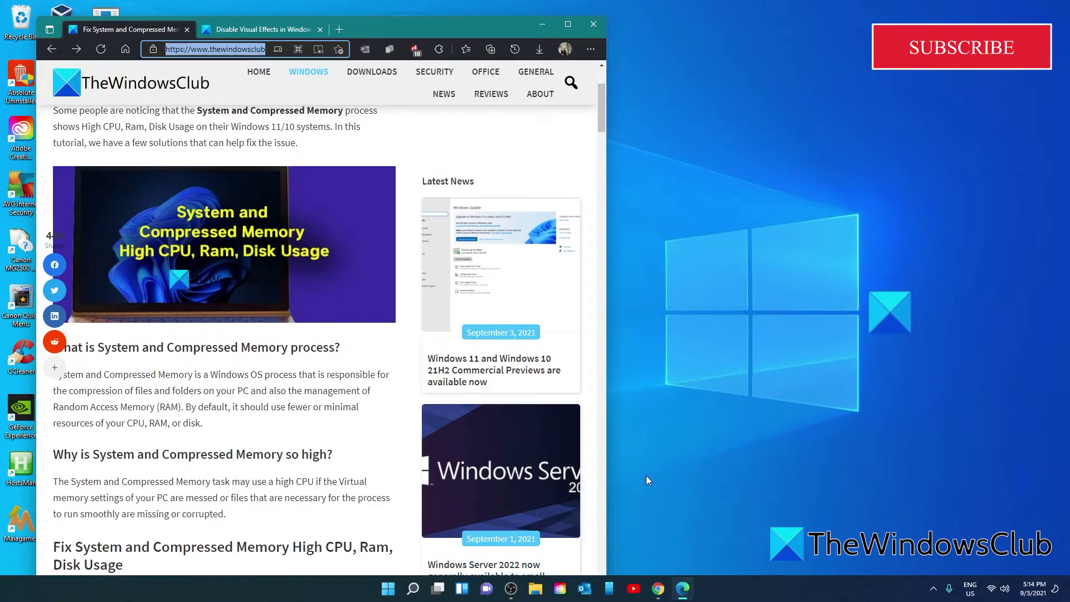
- Launch Task Scheduler by running taskschd.msc from the Run box
{"action": "key", "text": "super+r"}
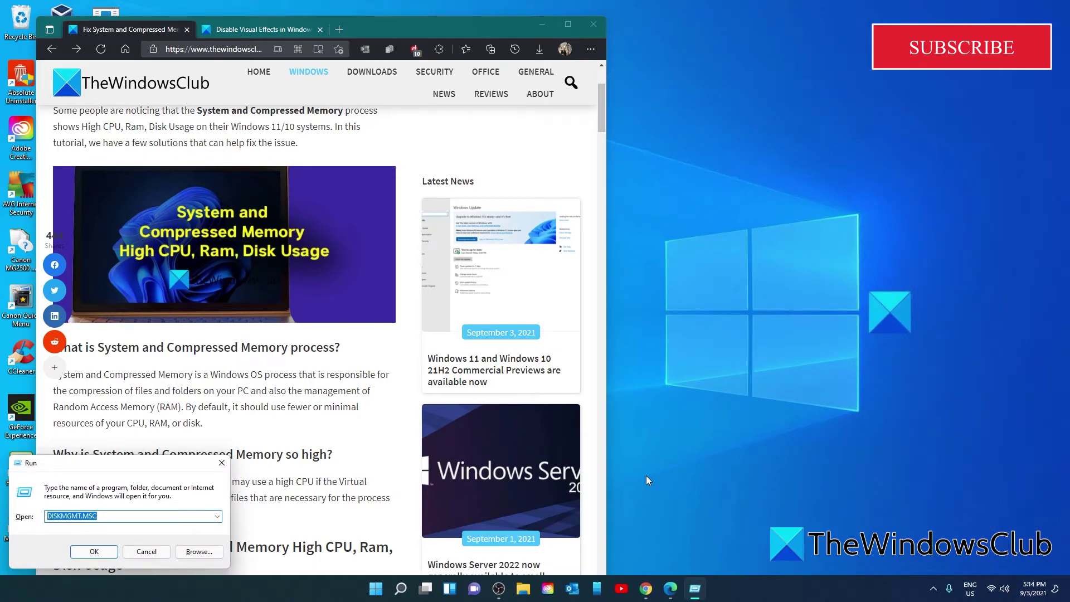
{"action": "type", "text": "tas"}
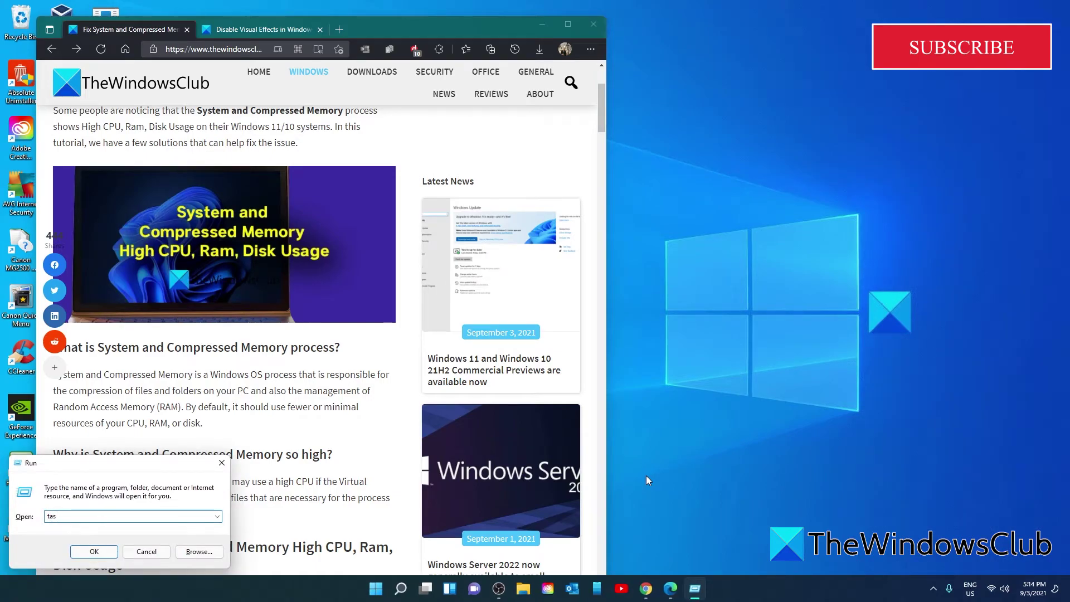
{"action": "type", "text": "kschd"}
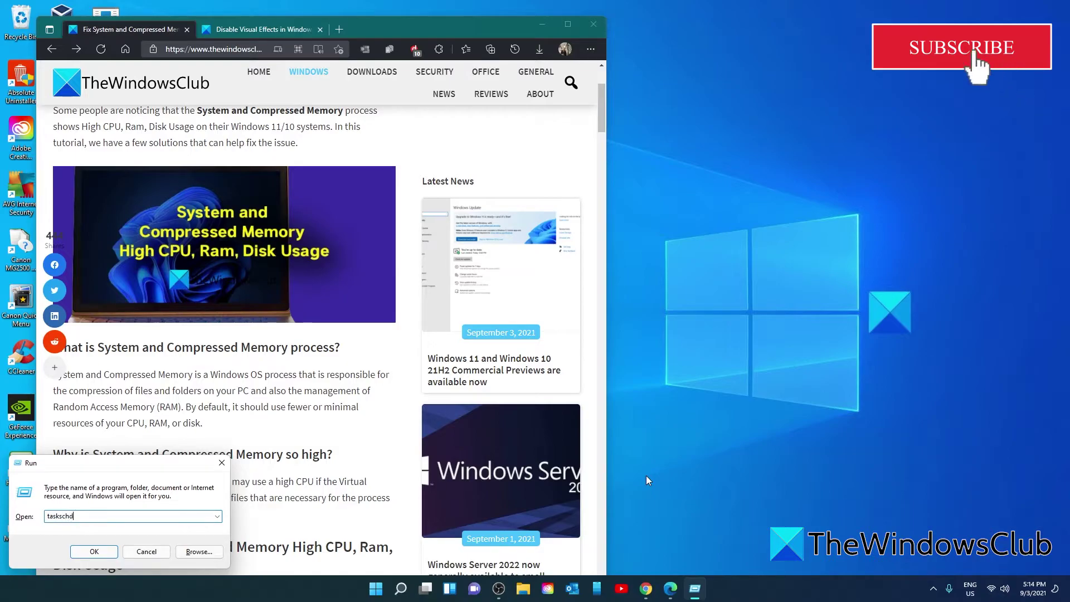
{"action": "type", "text": ".msc"}
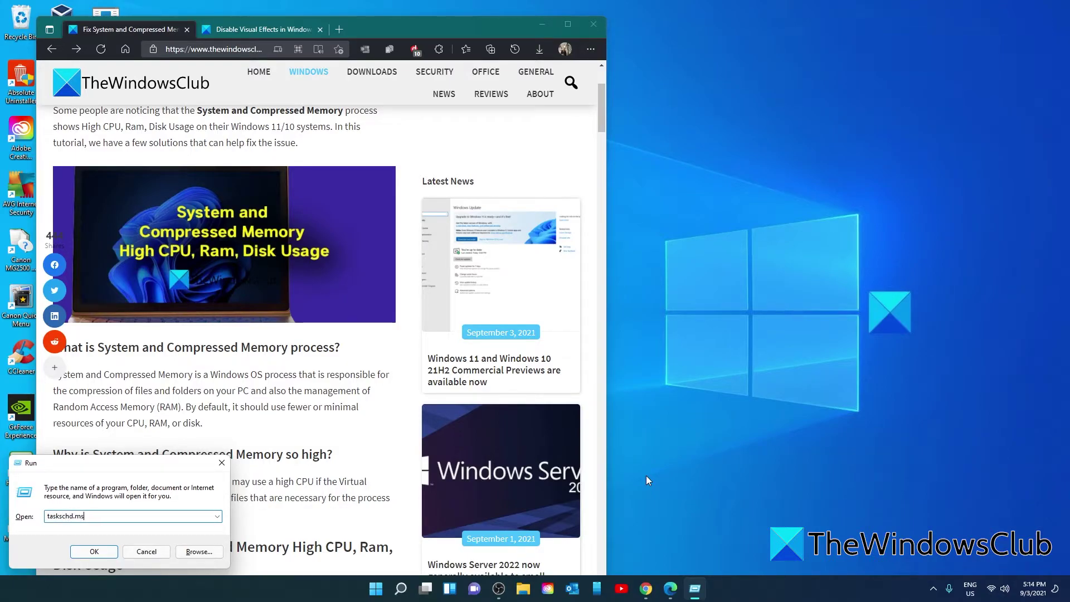
{"action": "left_click", "coordinate": [114, 552]}
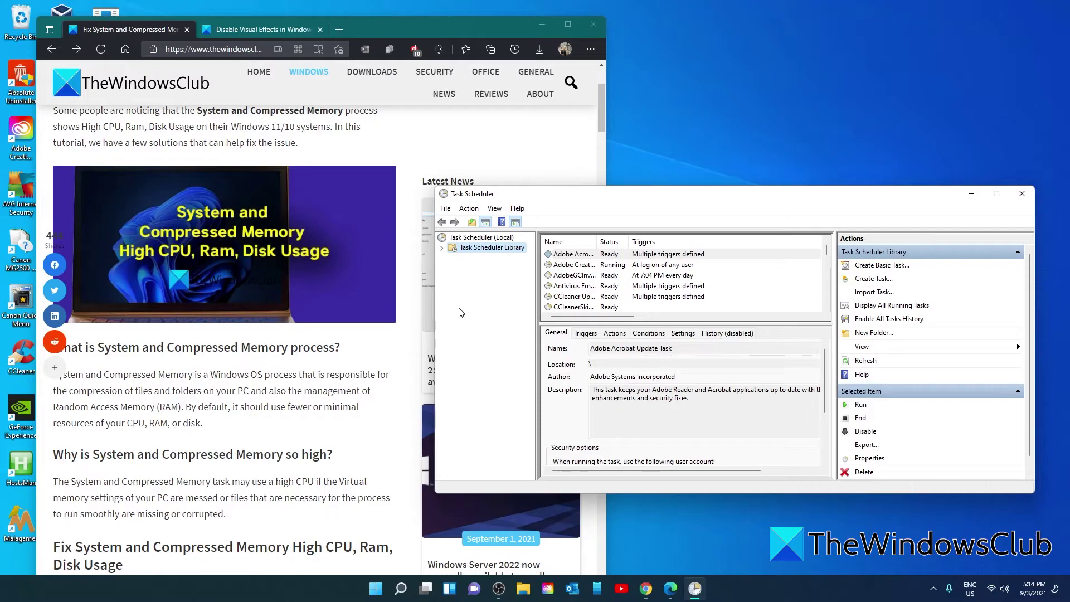
- Expand Task Scheduler Library > Microsoft > Windows and open the MemoryDiagnostic folder
{"action": "left_click", "coordinate": [443, 249]}
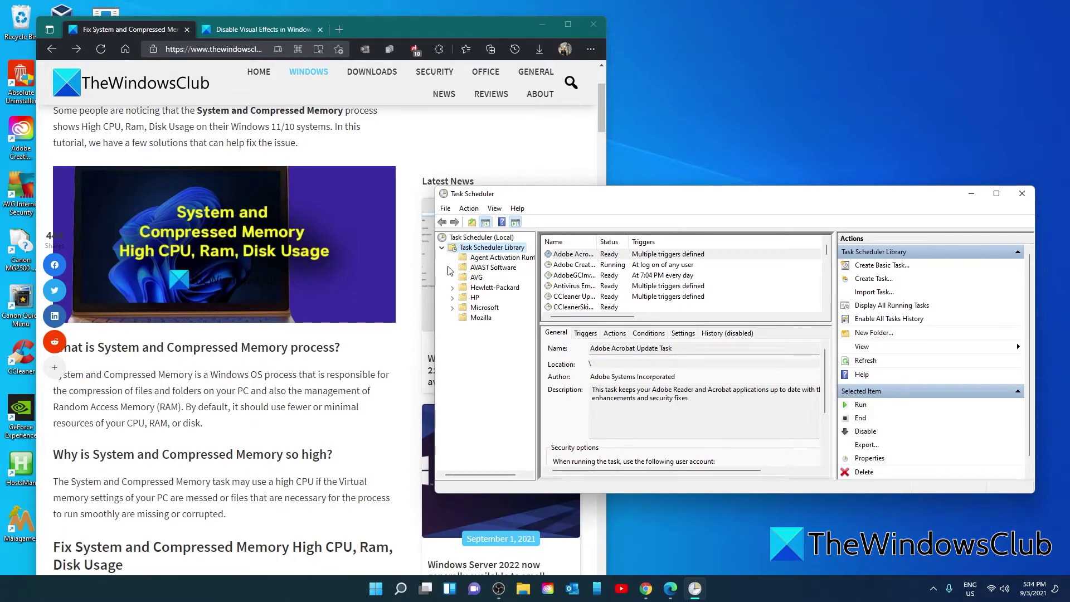
{"action": "left_click", "coordinate": [452, 308]}
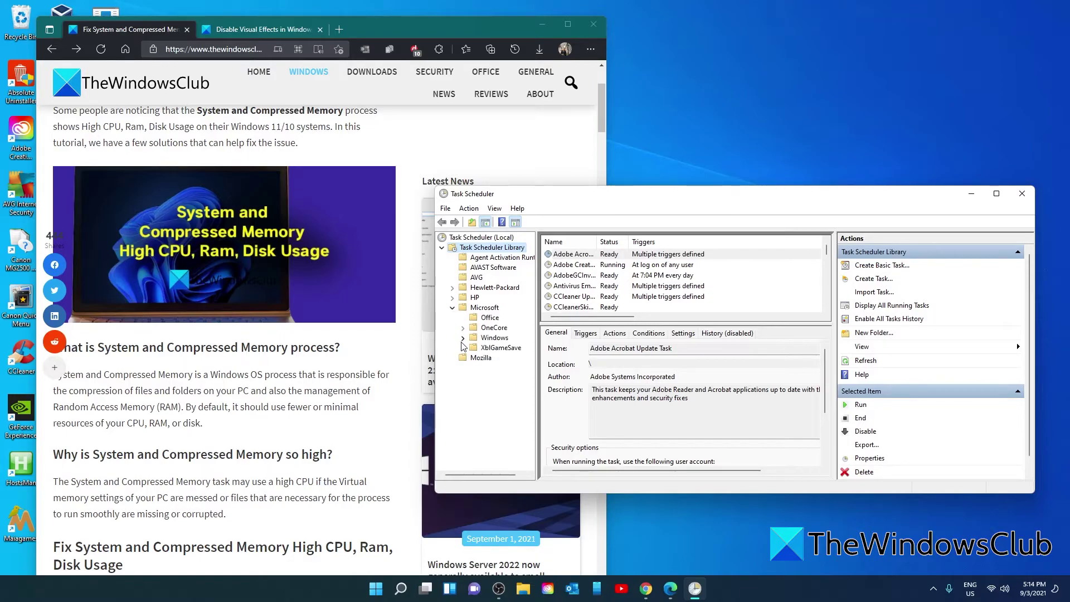
{"action": "left_click", "coordinate": [463, 338]}
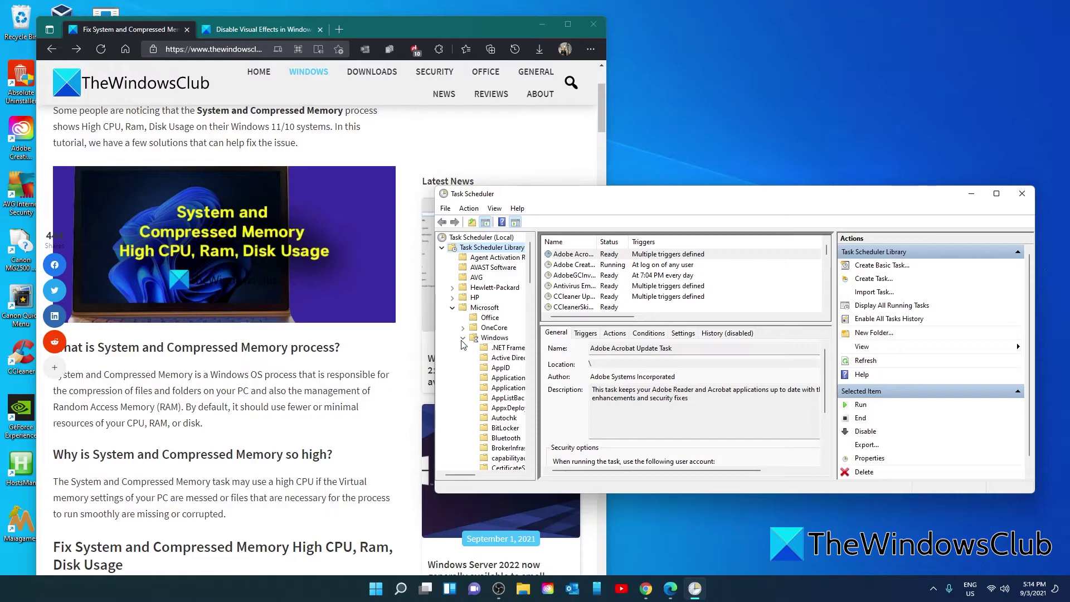
{"action": "scroll", "coordinate": [512, 400], "scroll_direction": "down", "scroll_amount": 10}
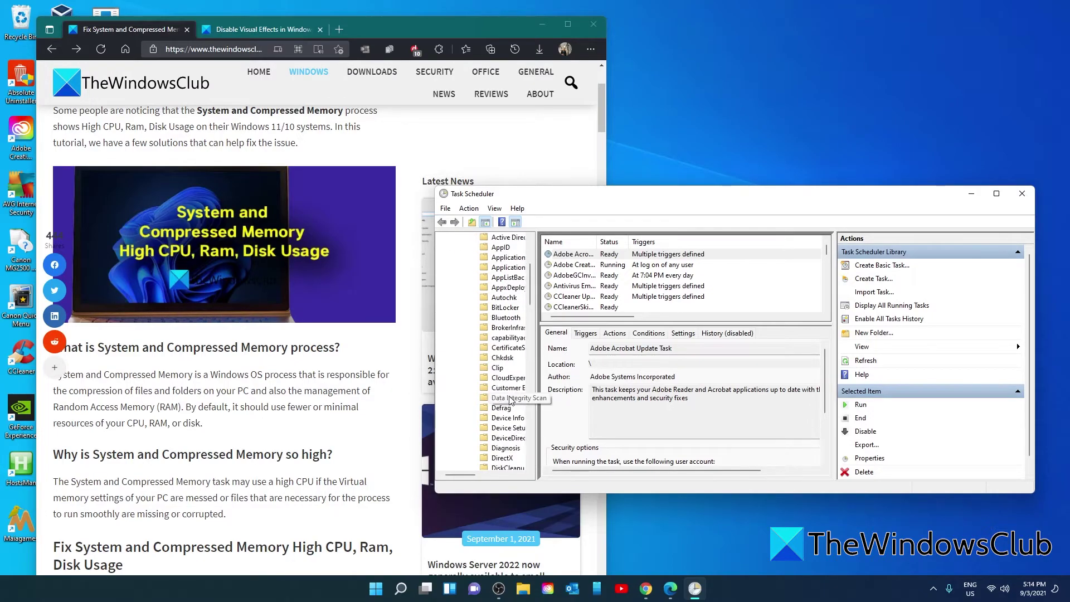
{"action": "scroll", "coordinate": [512, 400], "scroll_direction": "down", "scroll_amount": 2}
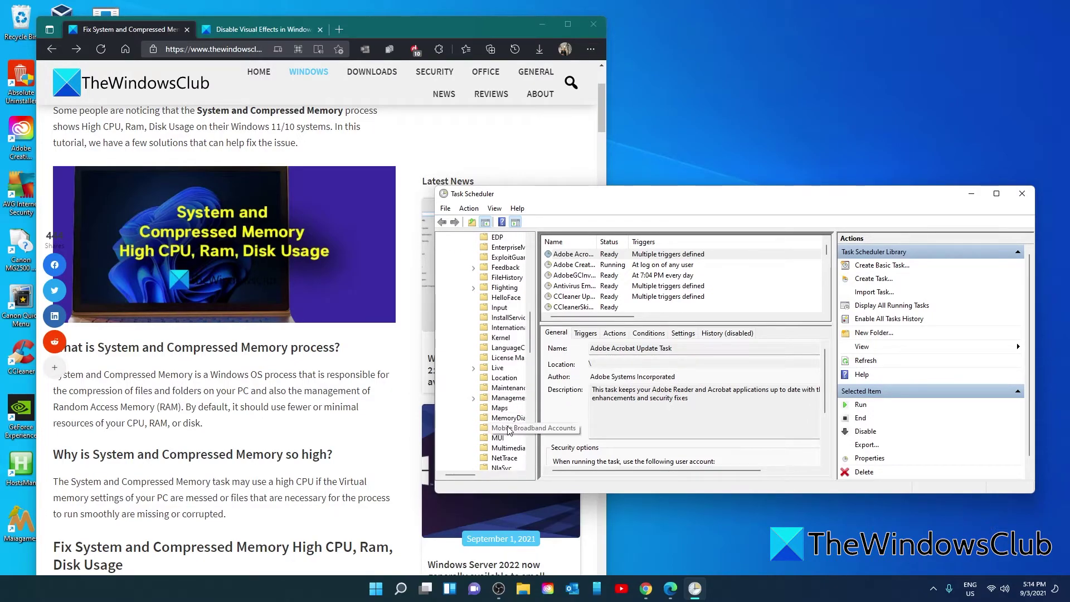
{"action": "left_click", "coordinate": [505, 419]}
- Disable the RunFullMemoryDiagnostic task and close Task Scheduler
{"action": "left_click", "coordinate": [572, 266]}
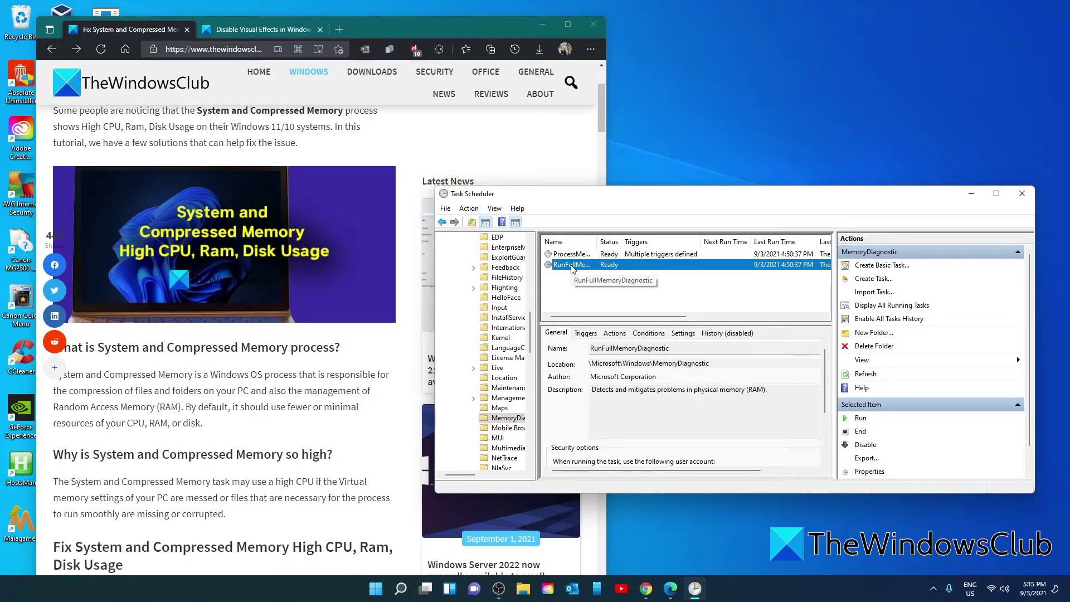
{"action": "right_click", "coordinate": [573, 267]}
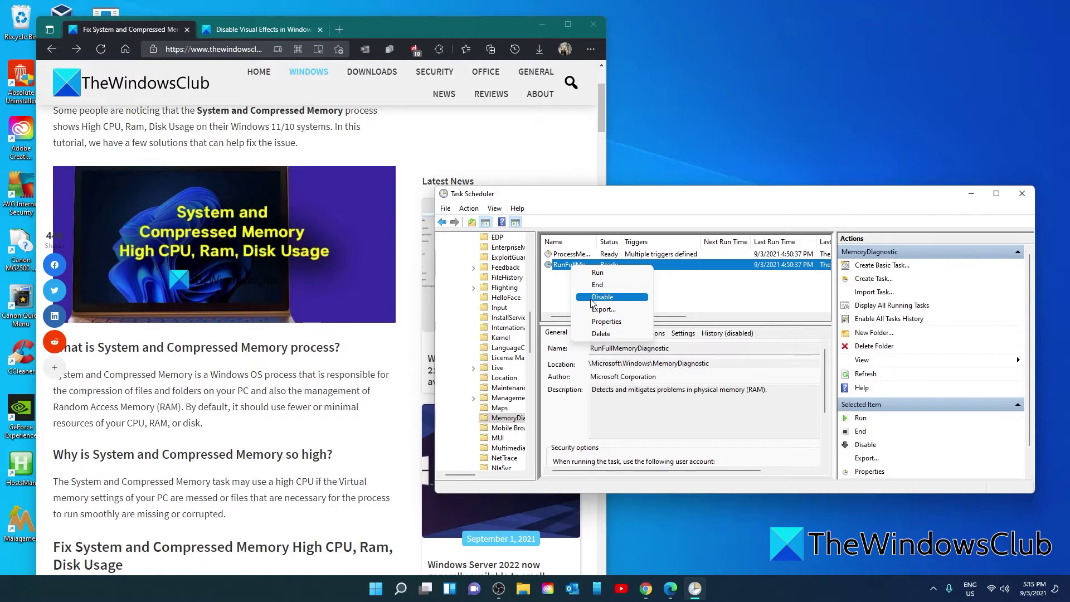
{"action": "left_click", "coordinate": [1023, 195]}
{"action": "left_click", "coordinate": [1023, 196]}
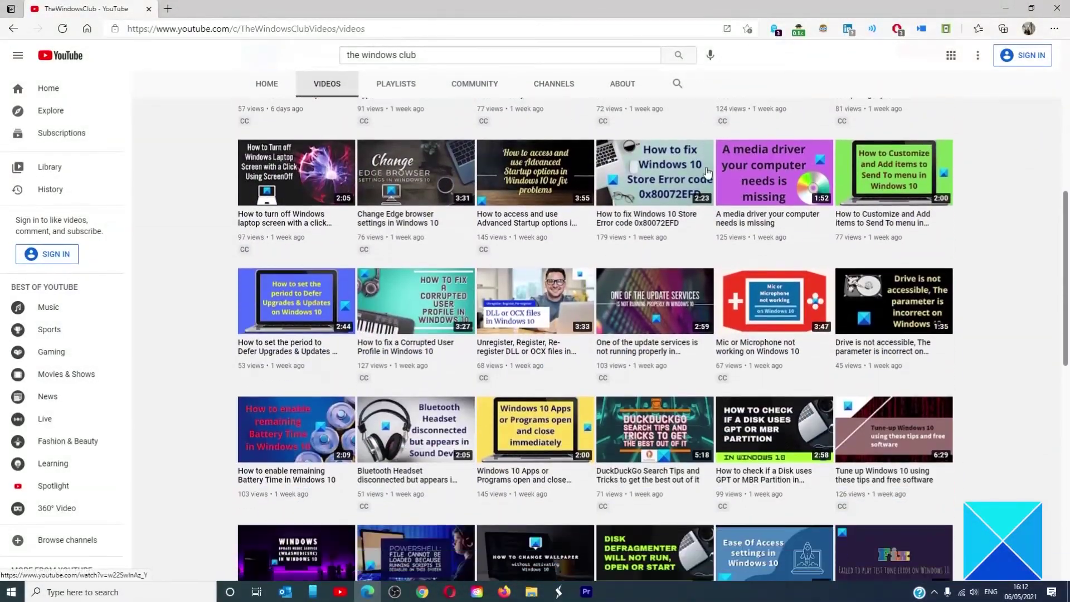
{"action": "scroll", "coordinate": [707, 173], "scroll_direction": "down", "scroll_amount": 10}
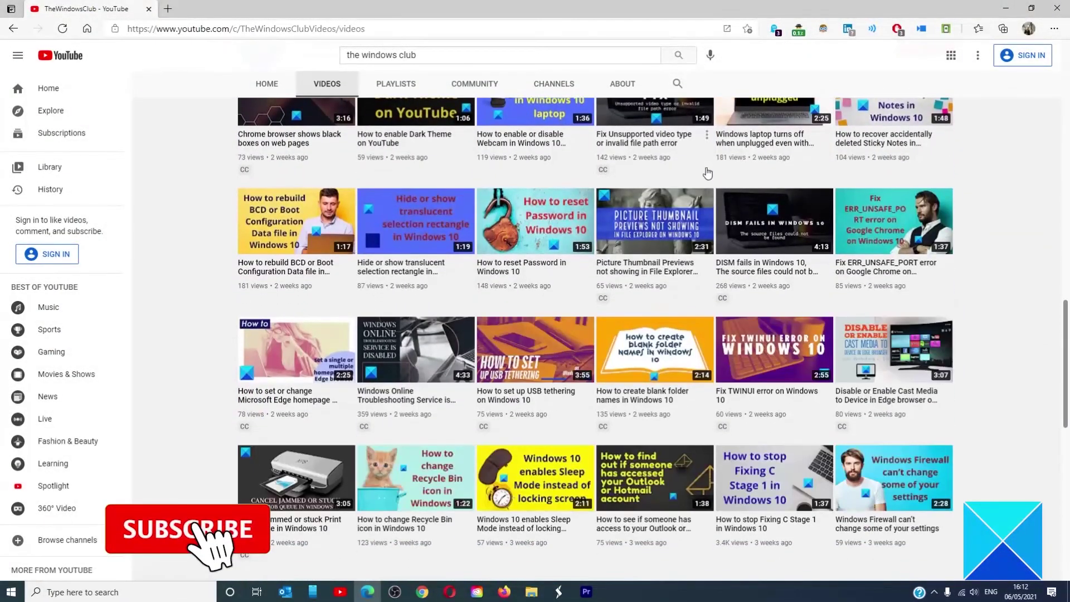
{"action": "scroll", "coordinate": [707, 173], "scroll_direction": "up", "scroll_amount": 13}
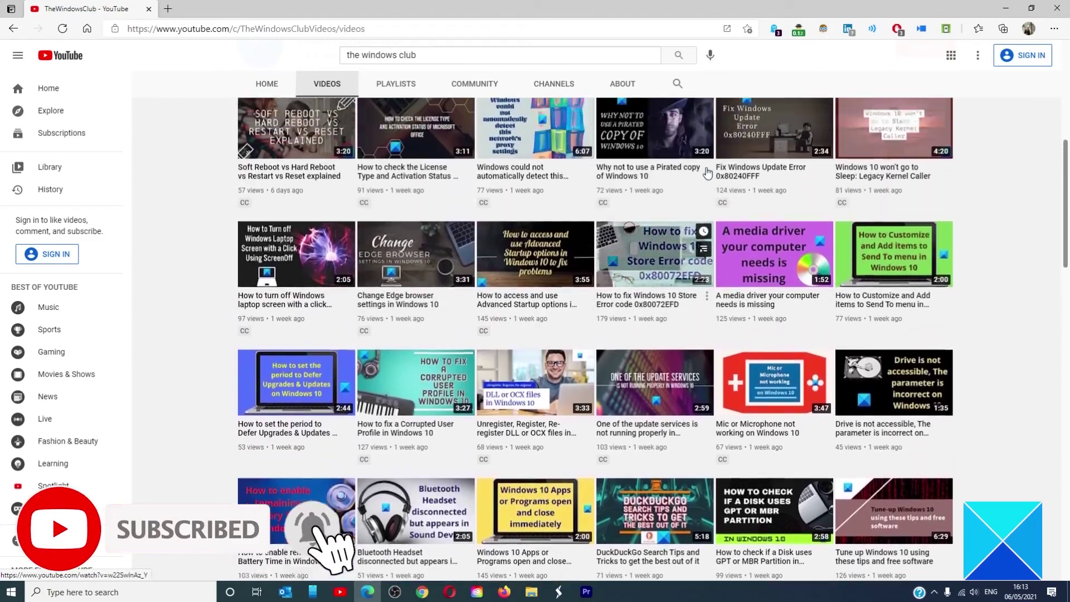